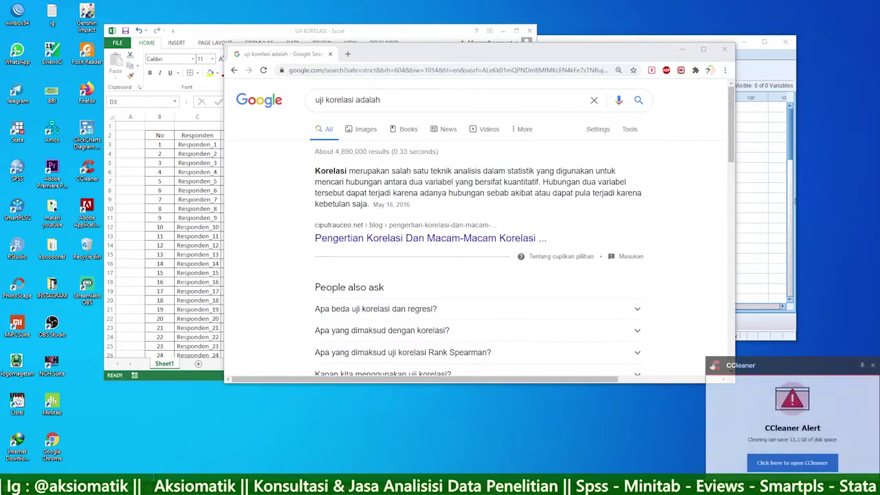
Dismiss the CCleaner alert and search Google again for "uji korelasi adalah" from the suggested queries.
click(872, 367)
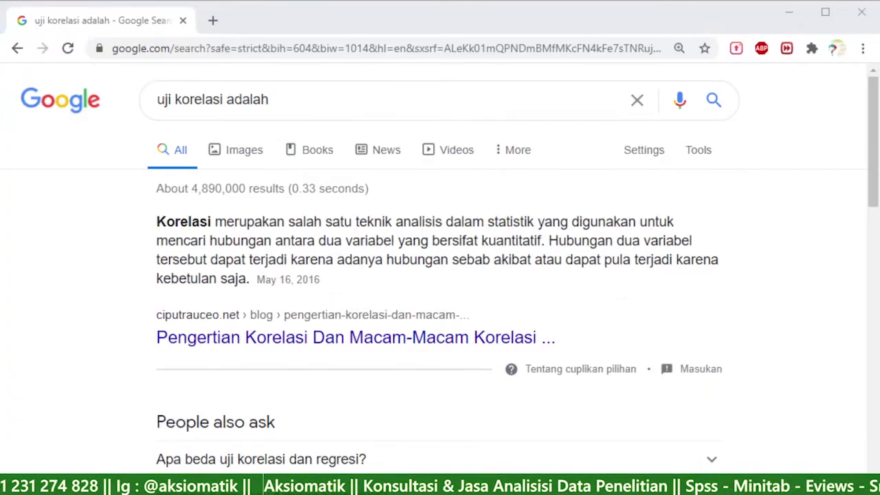
scroll(440, 275, down, 1)
scroll(441, 275, up, 1)
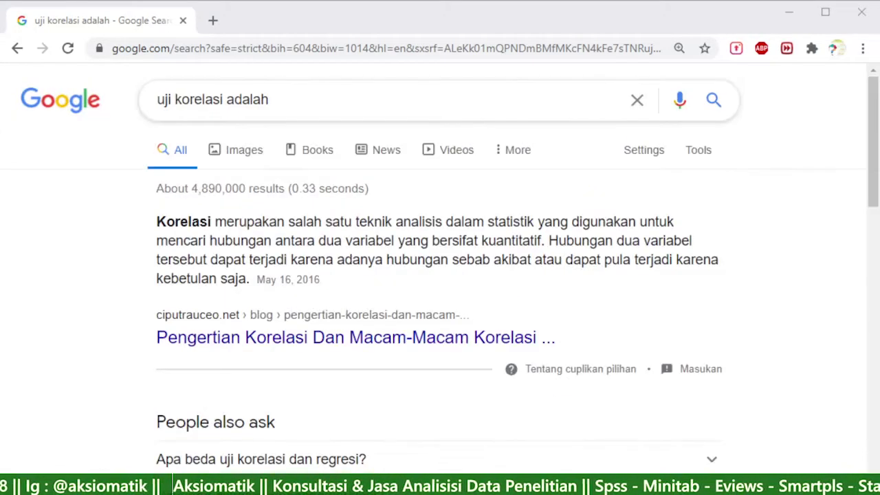
click(297, 101)
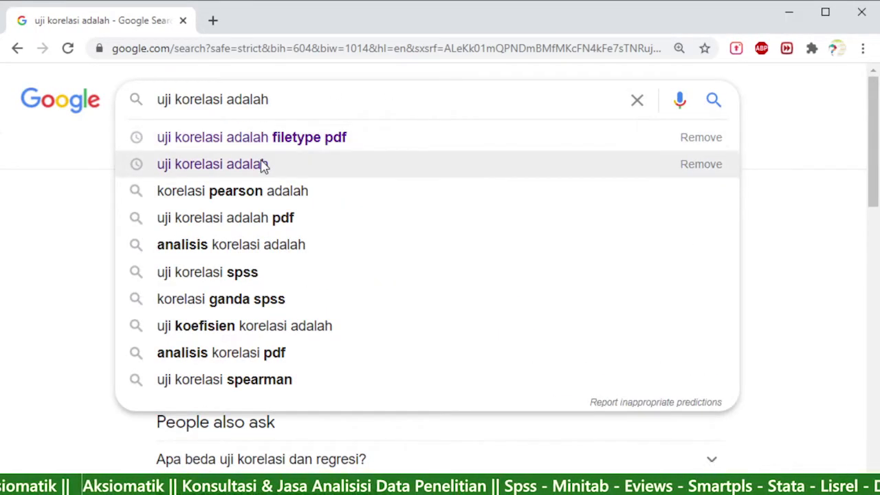
click(264, 165)
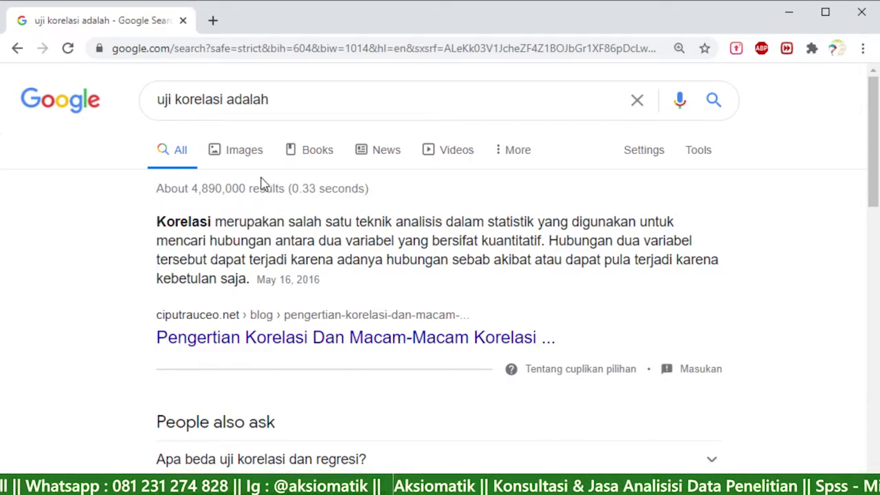
Replace the Google query with "uji korelasi pearson" and run the search.
click(285, 100)
key(BackSpace)
key(BackSpace)
key(BackSpace)
key(BackSpace)
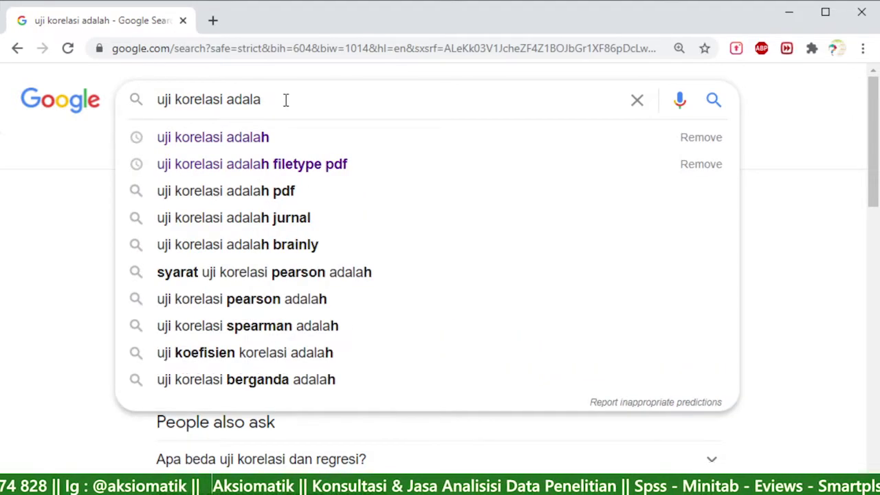
key(BackSpace)
key(BackSpace)
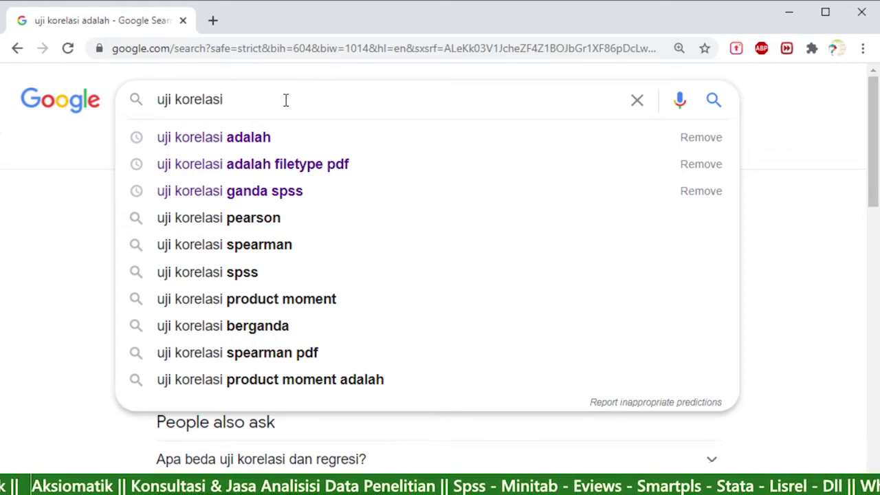
key(BackSpace)
key(BackSpace)
key(BackSpace)
key(BackSpace)
key(BackSpace)
key(BackSpace)
key(BackSpace)
key(BackSpace)
key(BackSpace)
key(BackSpace)
key(BackSpace)
key(BackSpace)
key(BackSpace)
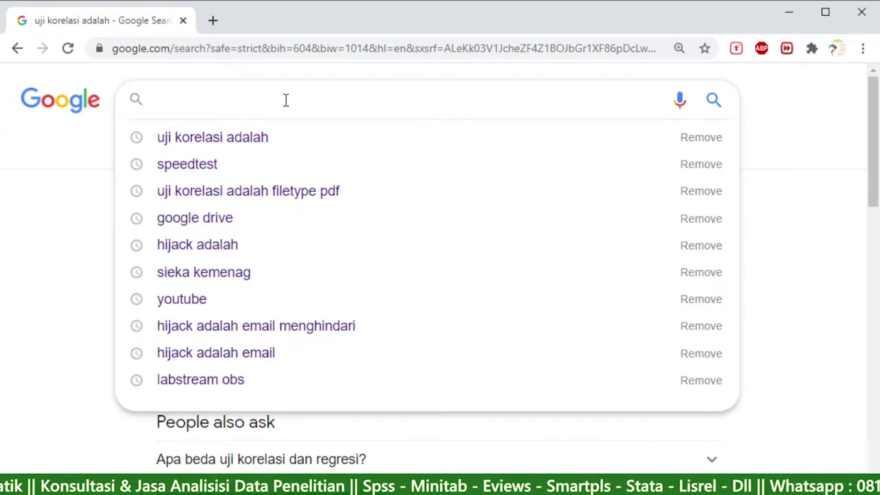
text(UJI KOREA)
key(BackSpace)
text(LASI P)
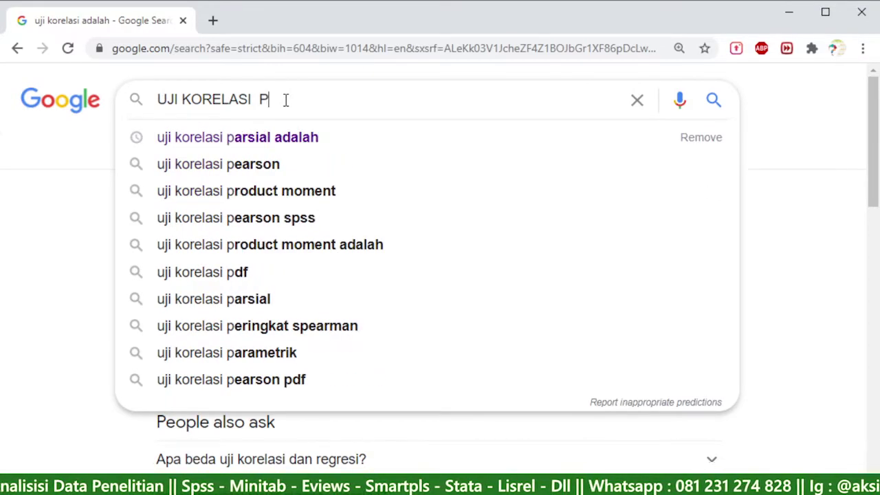
text(EARS)
key(Down)
key(Return)
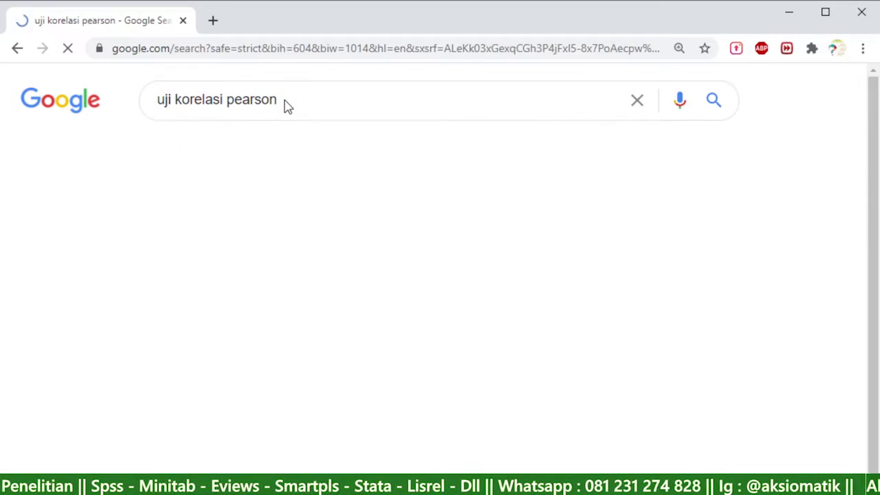
Show the image results for the query and preview the Pearson correlation formula picture from ardra.biz.
click(247, 152)
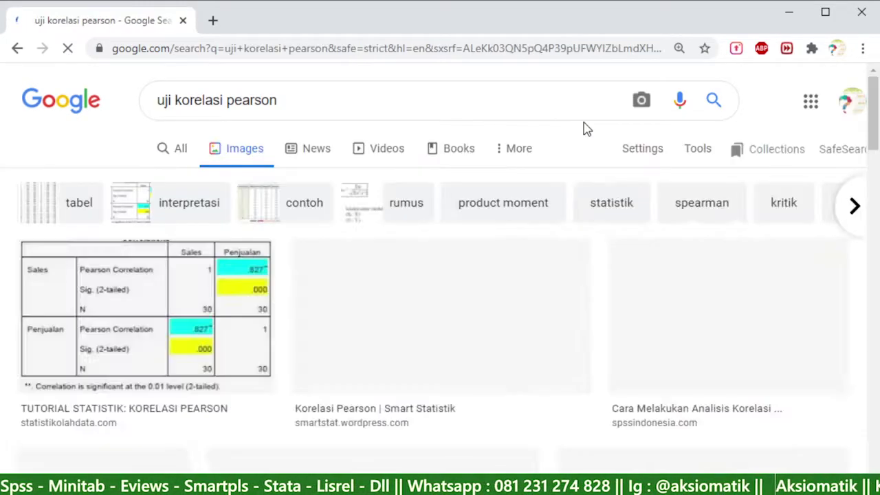
scroll(589, 222, down, 4)
scroll(360, 197, up, 4)
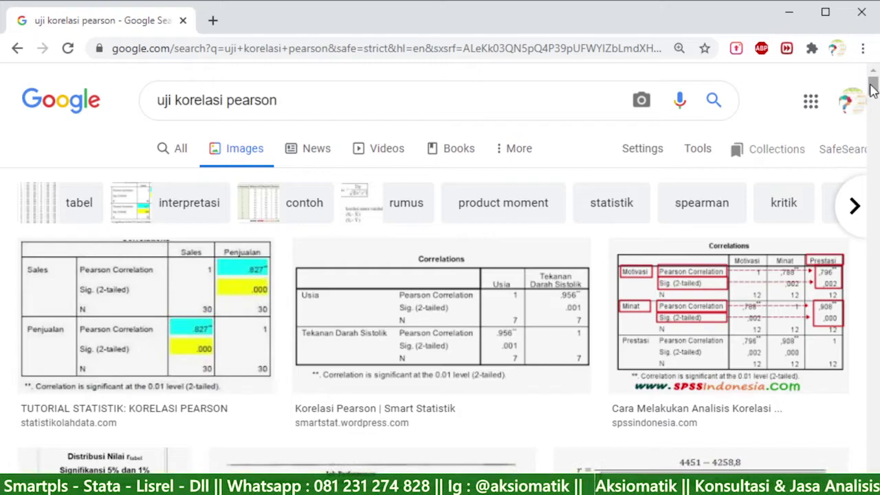
drag(872, 88, 874, 126)
click(220, 292)
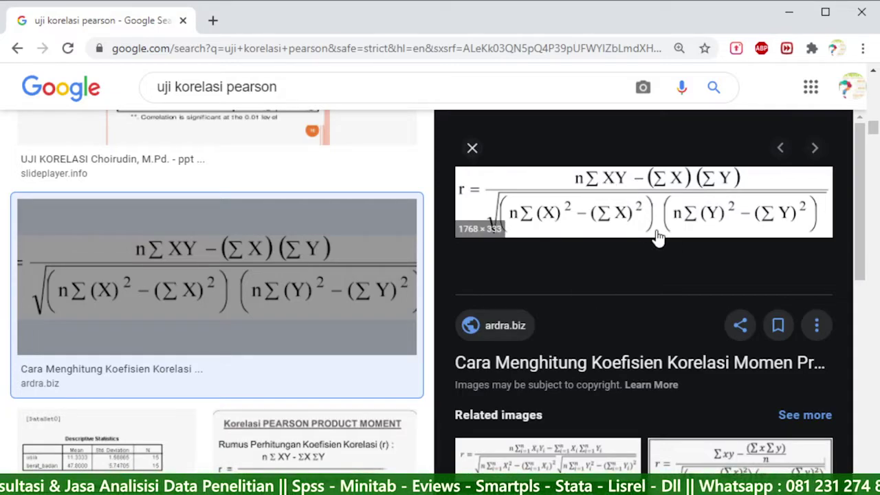
Preview the SlidePlayer slide on the Pearson Product Moment formula, then open its source page and close that page again.
click(342, 453)
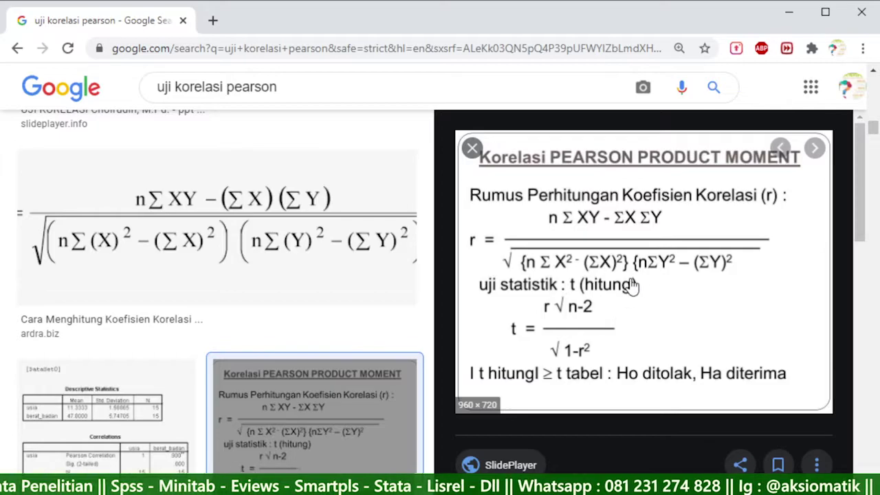
click(593, 232)
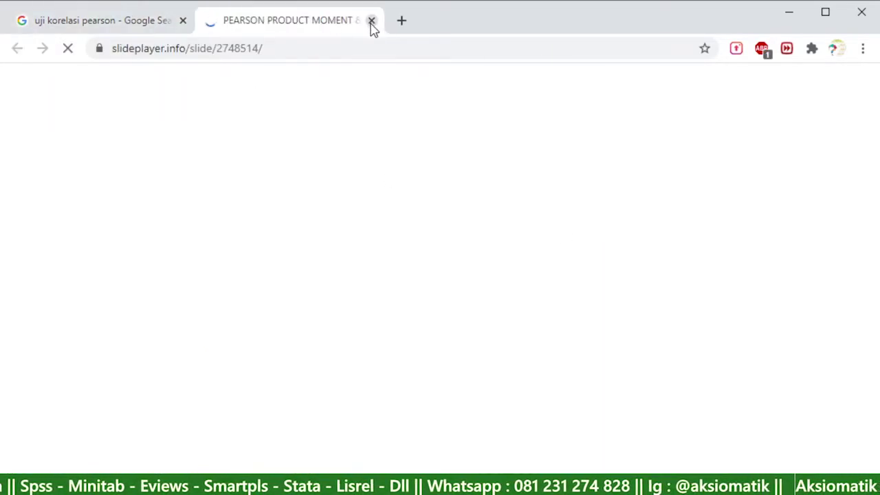
click(370, 21)
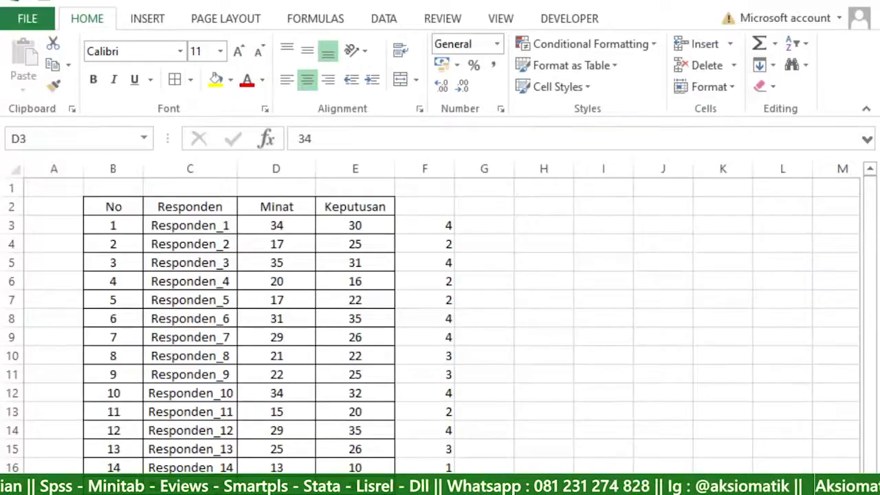
Clear all the contents of column F beside the Keputusan scores in the Excel sheet.
key(ctrl+shift+Right)
key(ctrl+shift+Down)
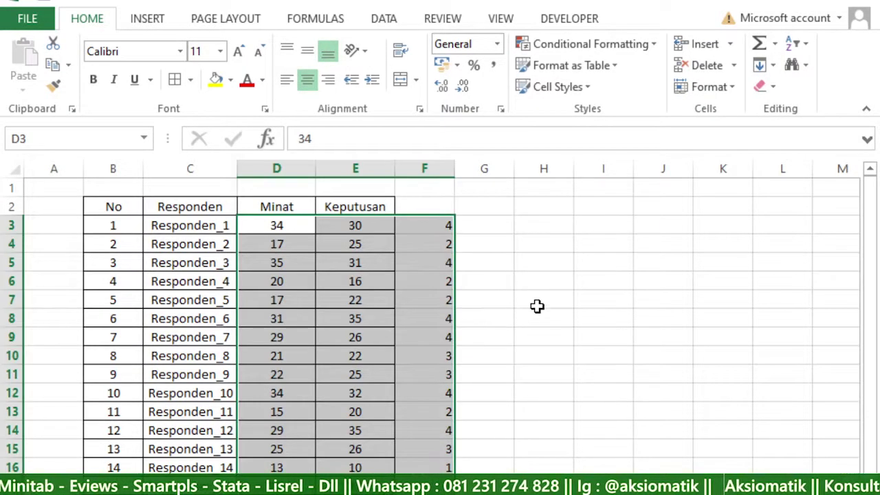
click(424, 168)
key(Delete)
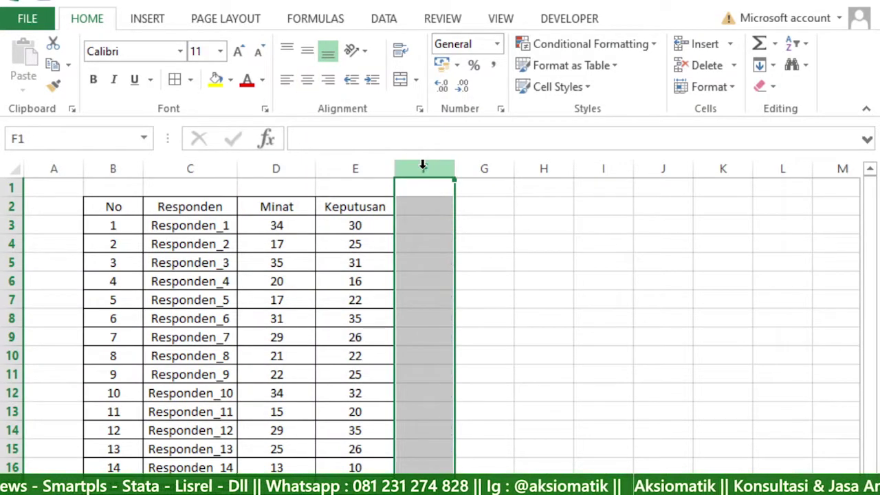
click(486, 281)
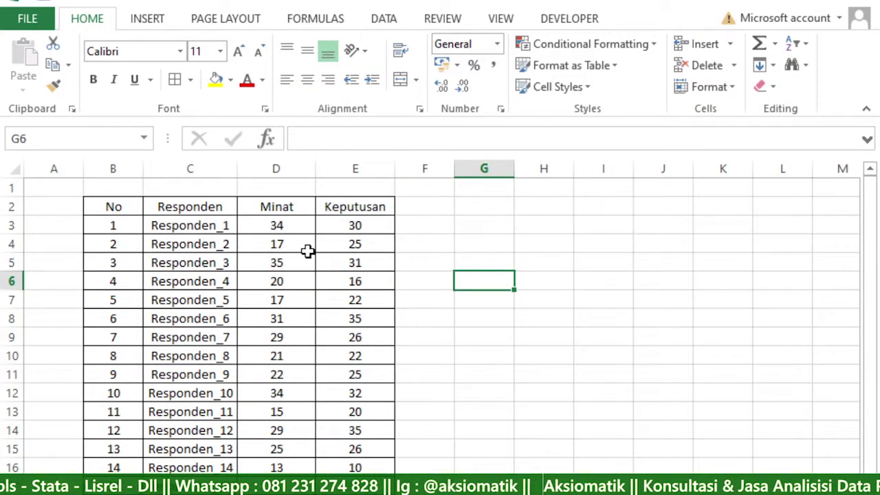
Examine the respondent numbering and the two variable columns, Minat and Keputusan, in the data table.
drag(866, 212, 854, 373)
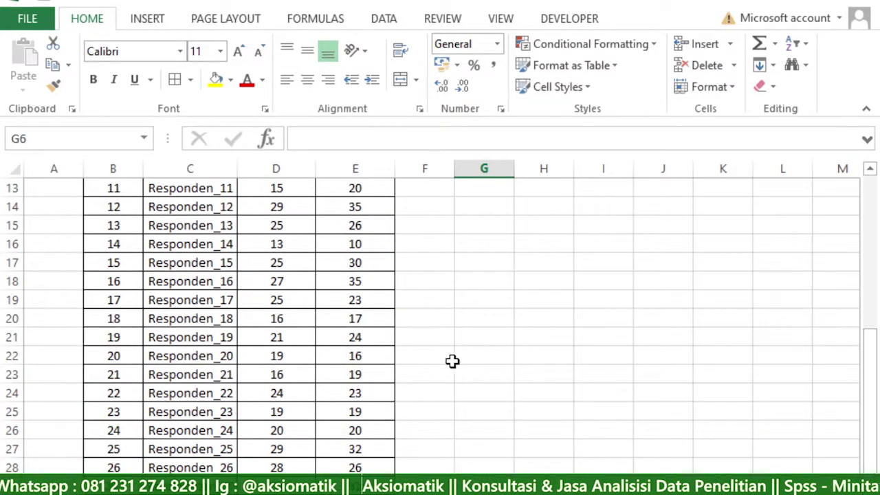
scroll(172, 336, up, 4)
drag(118, 222, 114, 474)
scroll(240, 326, up, 5)
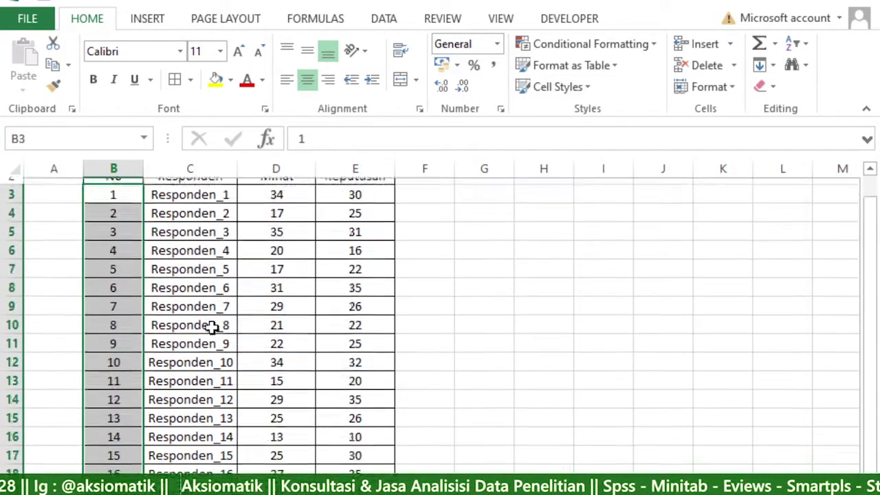
click(290, 170)
mouse_move(290, 170)
mouse_down()
mouse_move(347, 168)
mouse_move(284, 166)
mouse_up()
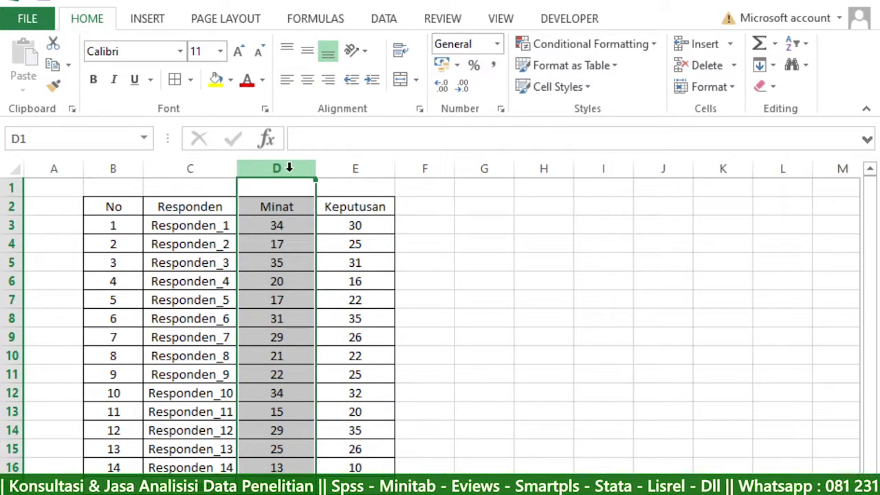
click(345, 168)
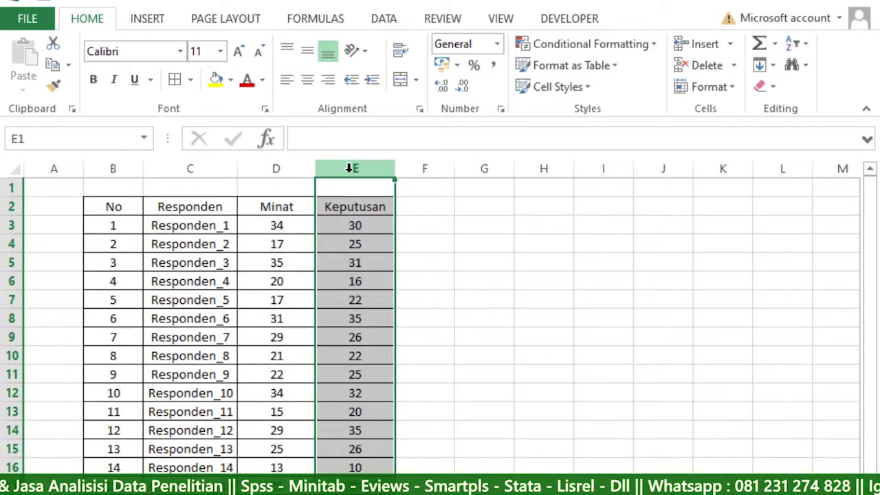
click(278, 168)
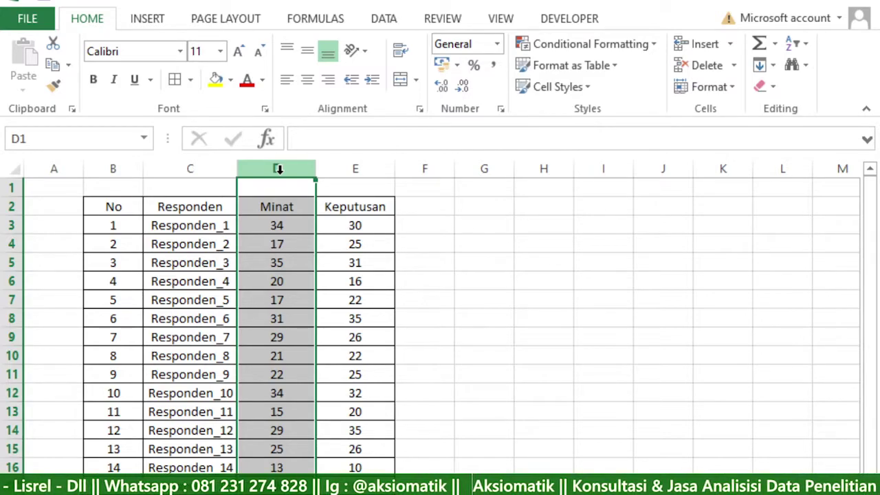
click(384, 341)
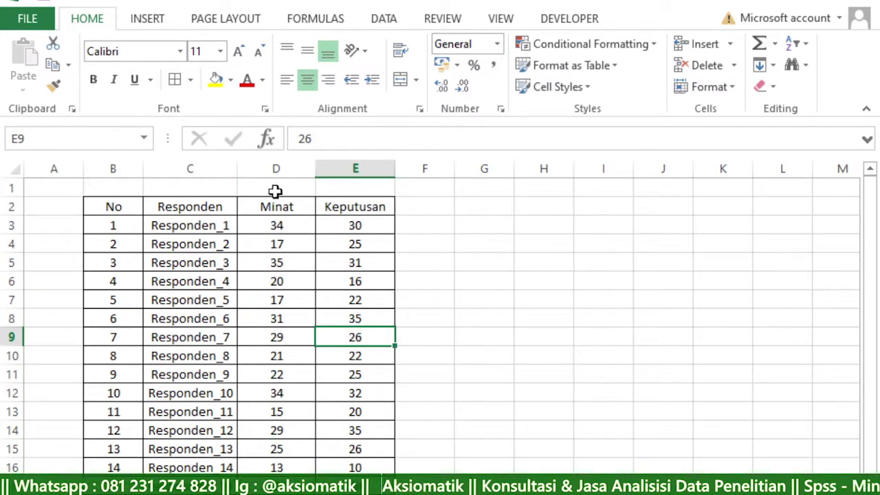
click(268, 168)
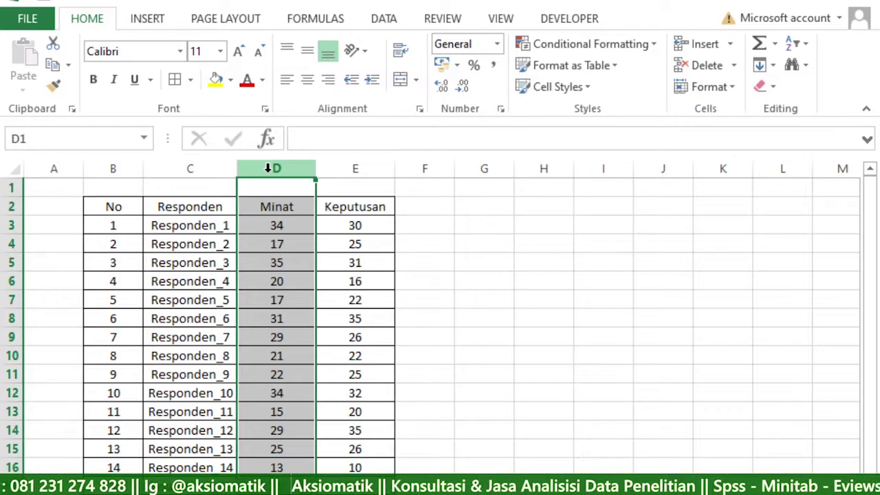
click(353, 169)
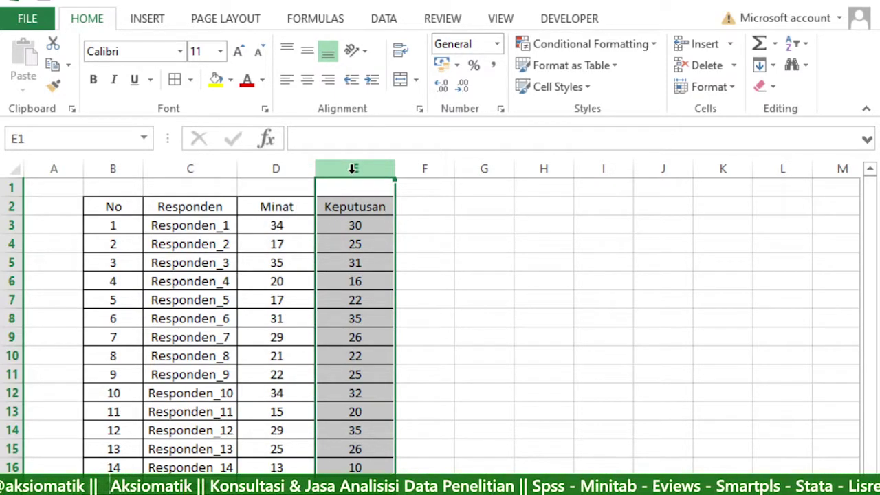
click(347, 244)
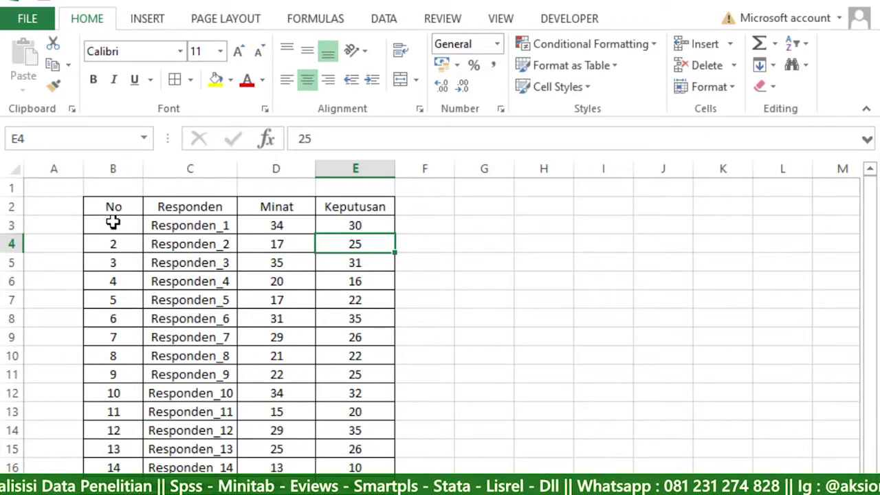
Highlight the Minat and Keputusan scores in D3:E27 and look briefly at the empty SPSS Data Editor.
mouse_move(269, 222)
mouse_down()
mouse_move(355, 485)
mouse_move(320, 429)
mouse_up()
scroll(320, 430, up, 5)
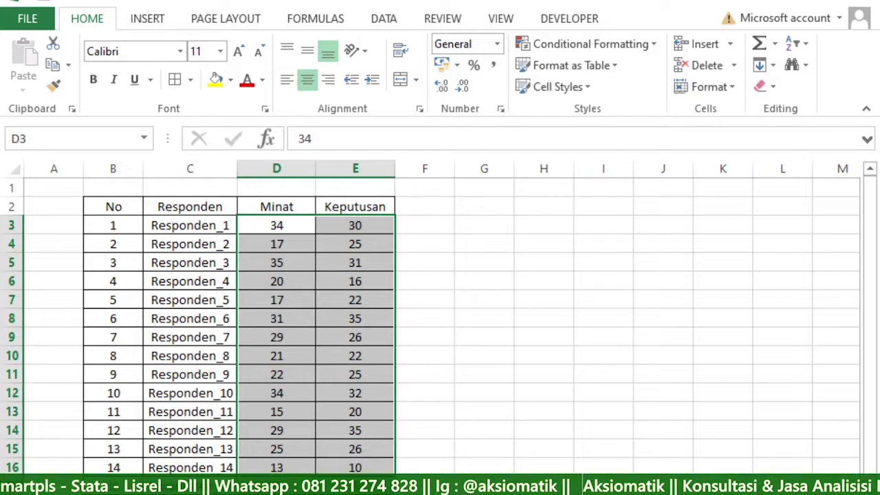
key(alt+Tab)
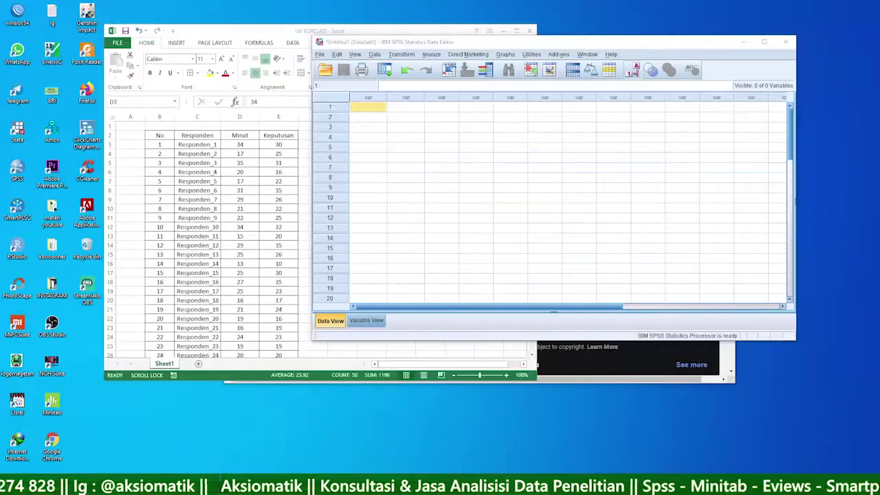
key(alt+Tab)
drag(539, 144, 517, 252)
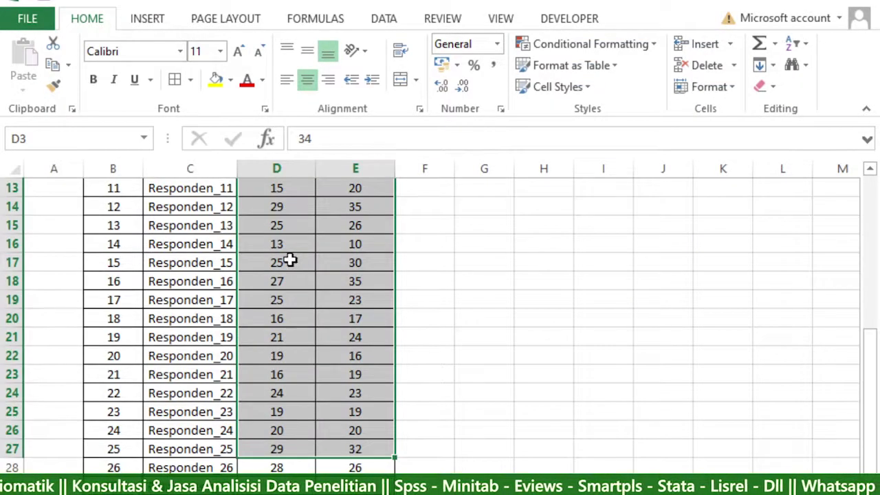
Copy the Minat and Keputusan scores from row 3 down to the last respondent, without the headers.
scroll(245, 156, up, 4)
drag(283, 227, 348, 229)
drag(865, 202, 855, 365)
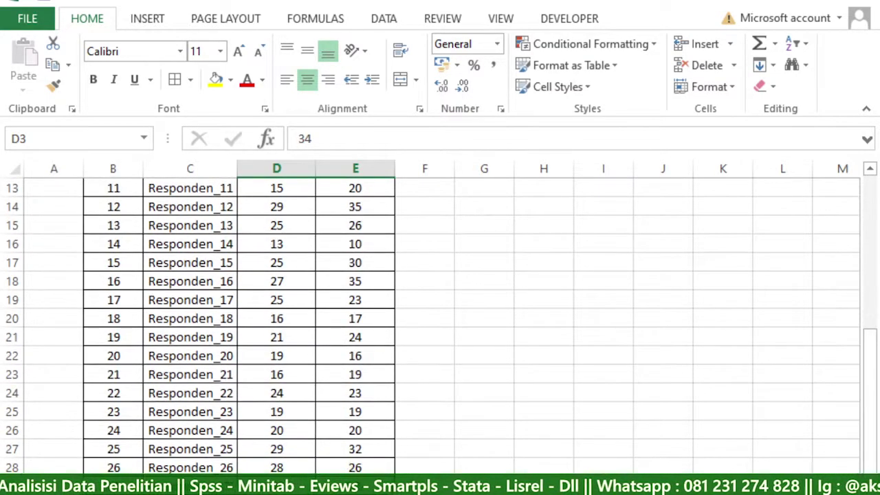
key(ctrl+shift+Down)
scroll(323, 401, up, 4)
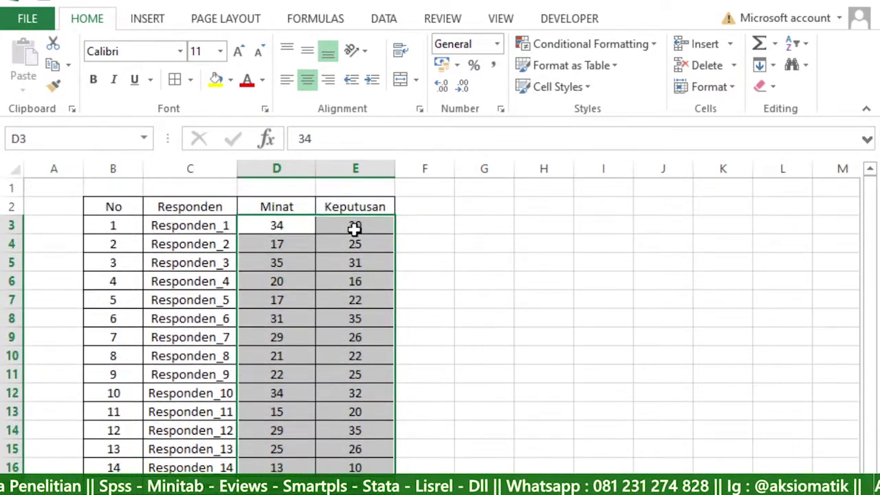
key(ctrl+c)
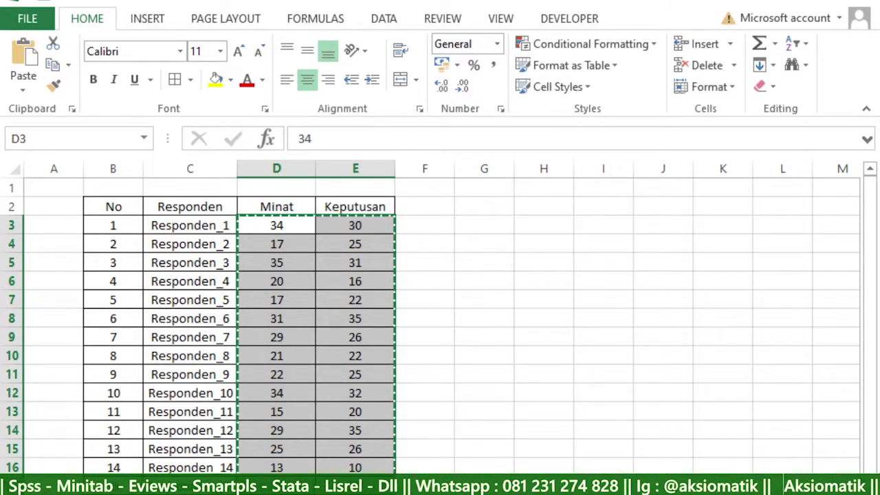
Switch to SPSS and paste the copied Minat and Keputusan scores into the Data Editor starting at the first cell.
key(alt+Tab)
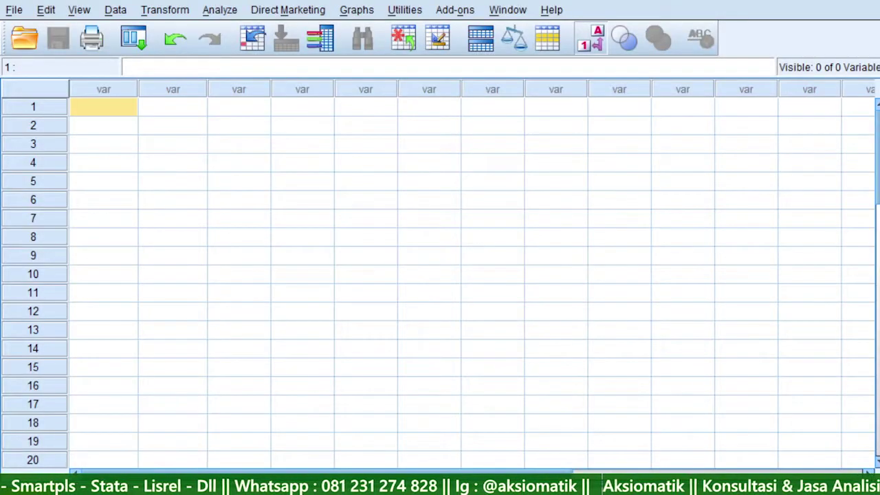
click(103, 108)
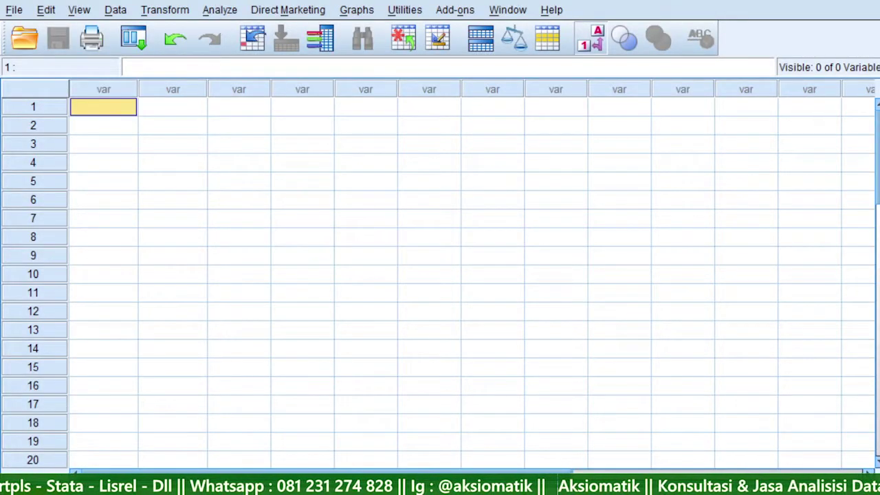
right_click(104, 108)
click(148, 164)
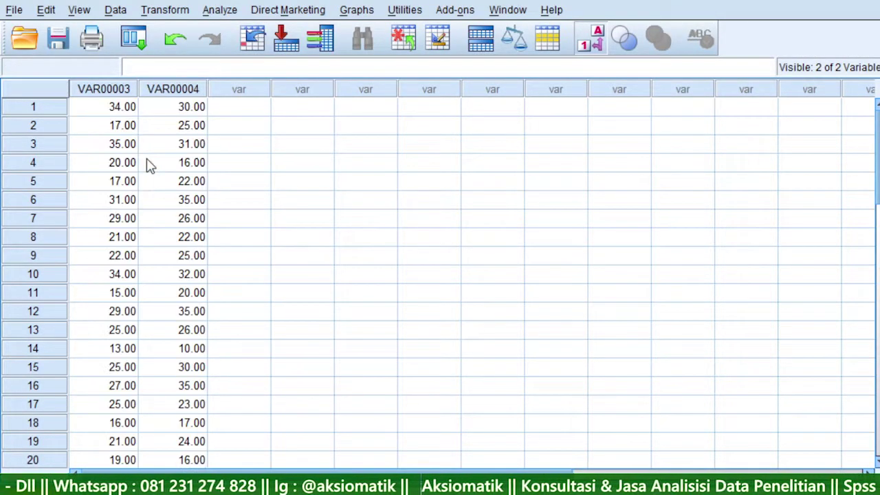
scroll(596, 226, down, 10)
scroll(574, 222, up, 10)
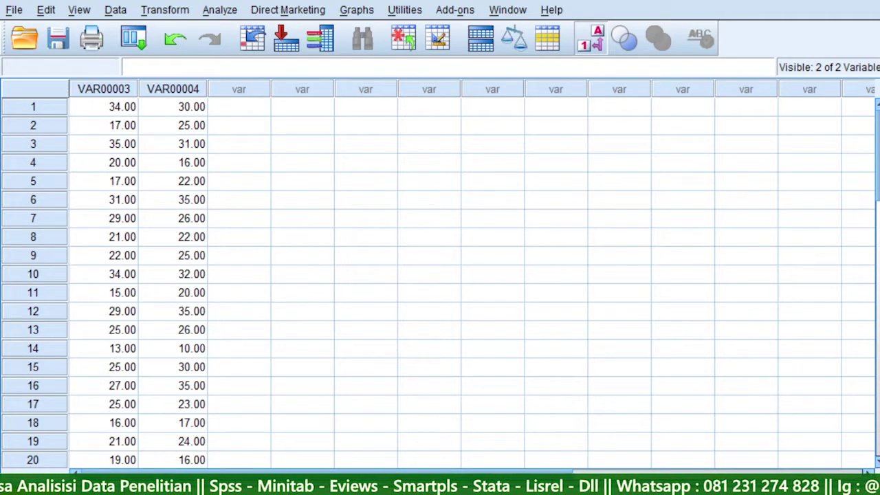
Rename the first variable as Minat in the variable definitions.
click(79, 479)
click(117, 85)
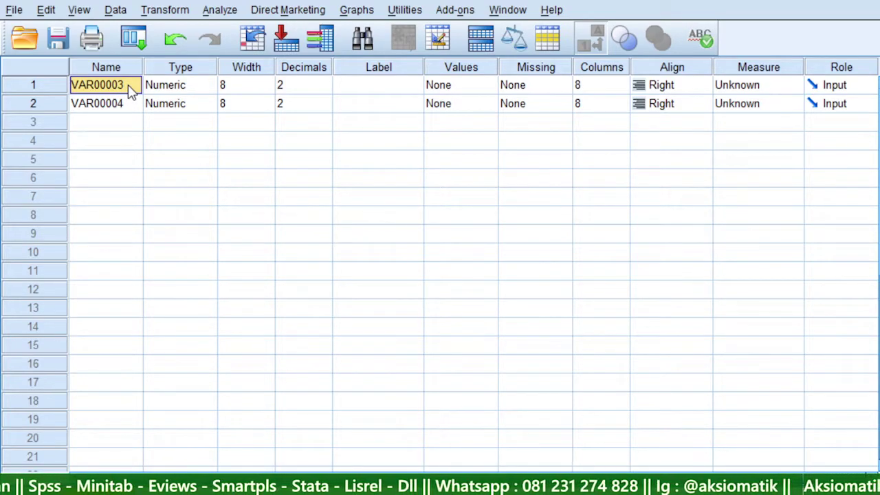
text(m)
key(BackSpace)
text(Minta)
key(BackSpace)
key(BackSpace)
text(at)
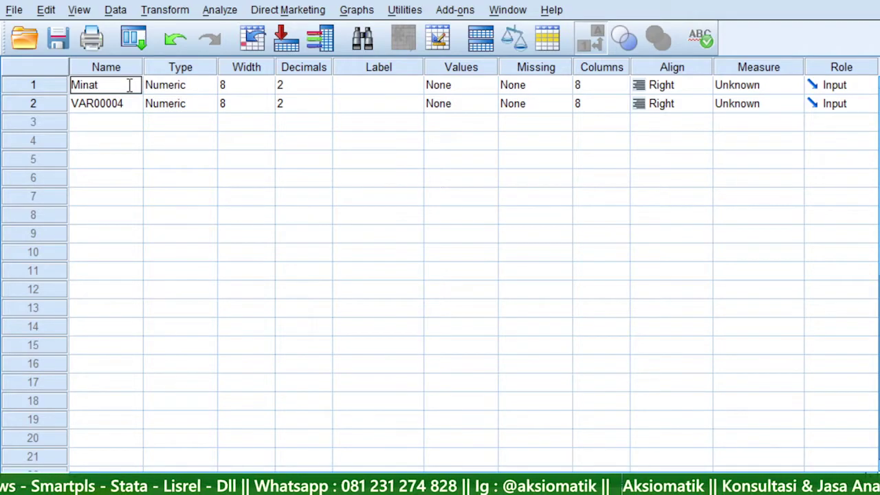
key(Return)
Rename the second variable as Keputusan and return to the data values.
text(Kep)
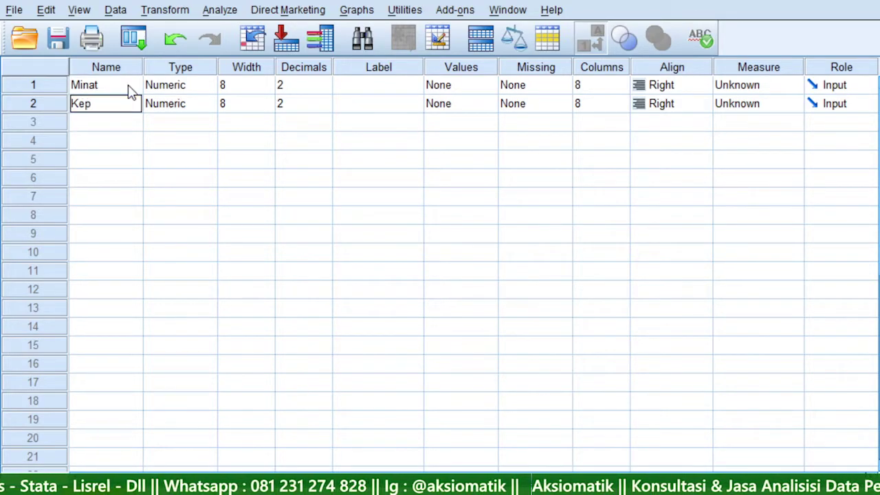
text(utusan)
key(Return)
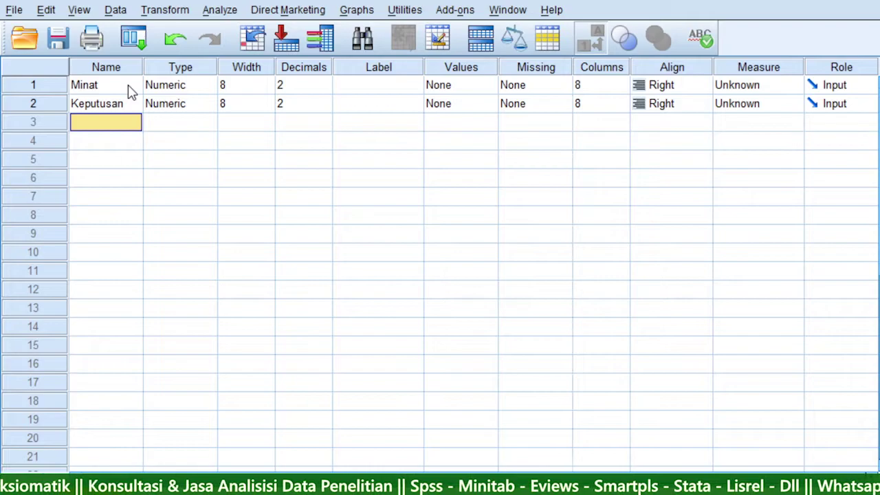
click(122, 106)
click(122, 89)
click(121, 107)
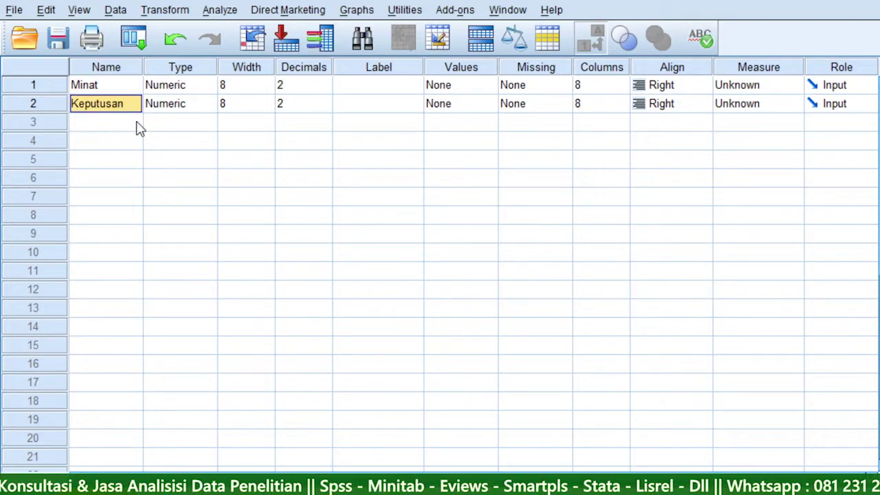
click(31, 481)
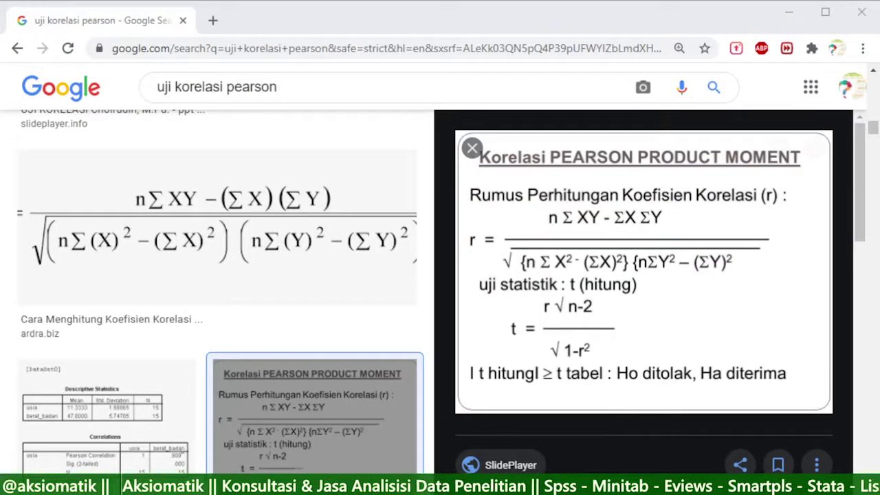
Switch to the browser and search Google for "uji parametrik dan non parametrik adalah".
drag(278, 87, 94, 96)
text(uji 0a)
key(BackSpace)
key(BackSpace)
text(param)
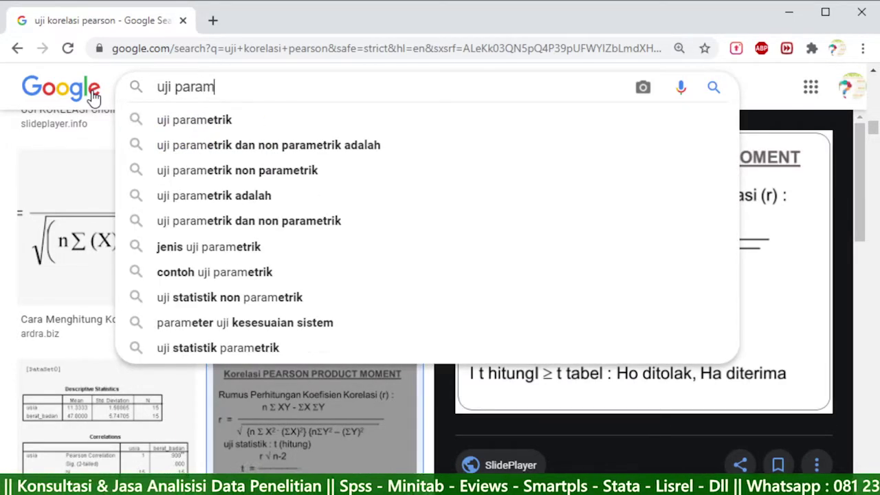
key(Down)
key(Down)
key(Return)
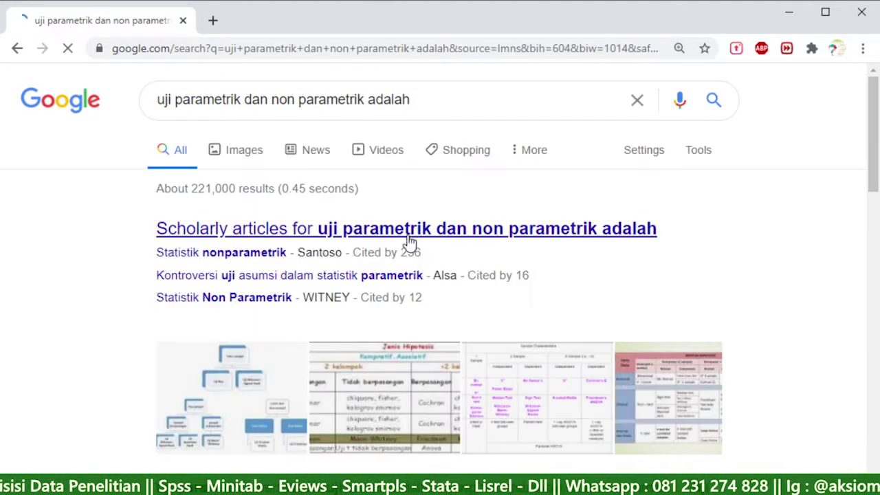
Open the image result "UJI NONPARAMETRIK" on its BINUS source page and examine the diagram of nonparametric tests.
click(225, 395)
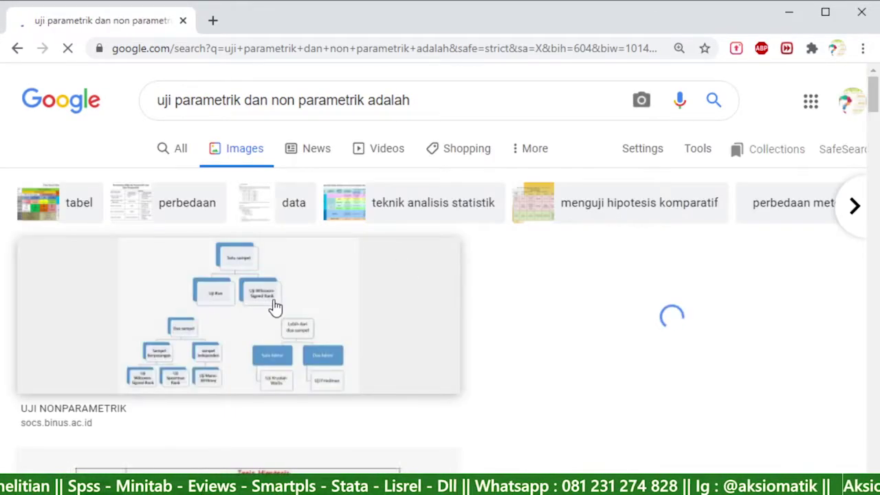
click(275, 313)
click(640, 280)
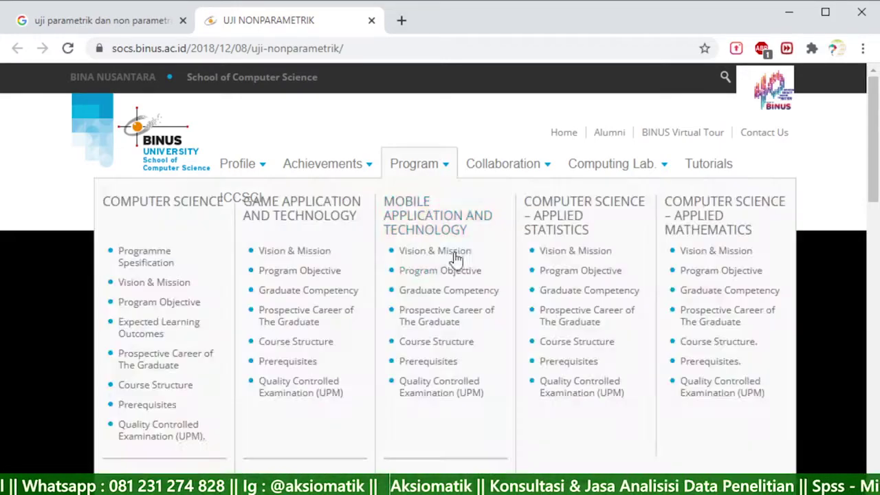
drag(870, 183, 849, 103)
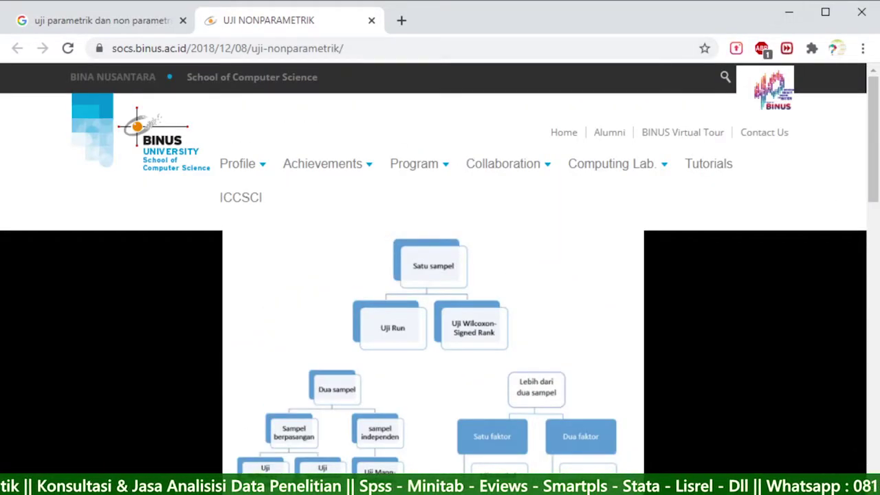
Switch back to SPSS and run a one-sample Kolmogorov-Smirnov test for normal distribution on Minat and Keputusan.
key(alt+Tab)
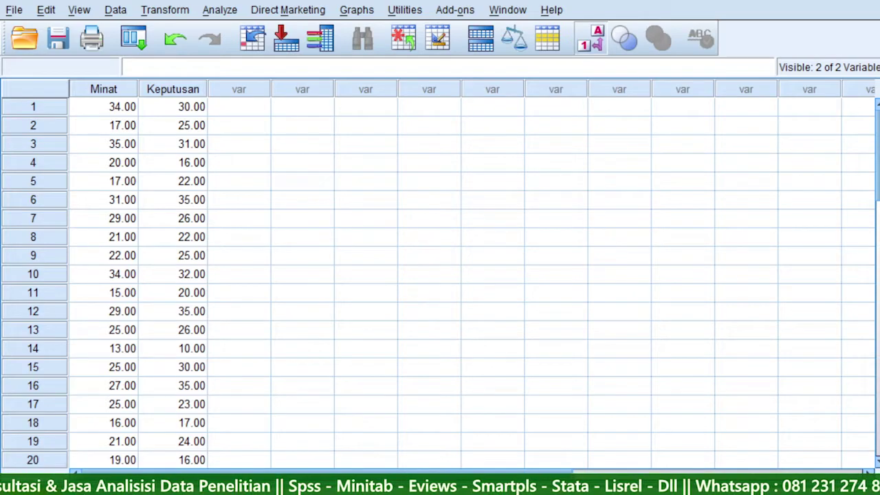
click(224, 10)
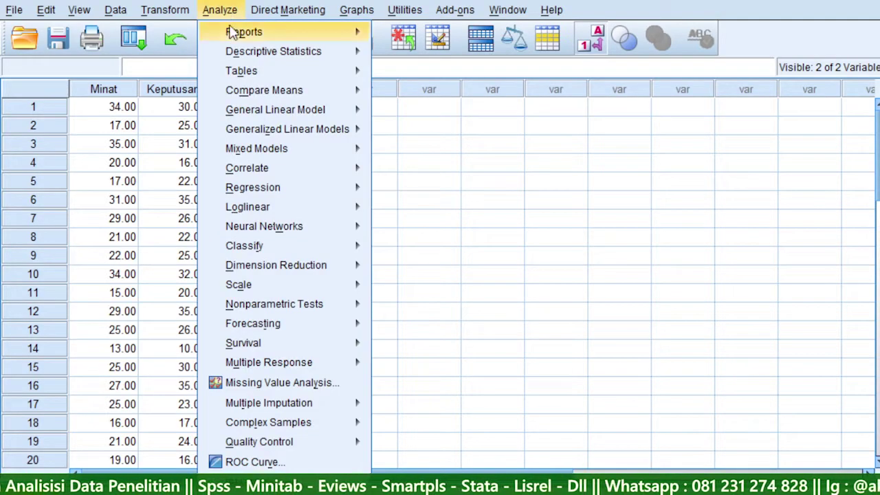
mouse_move(347, 304)
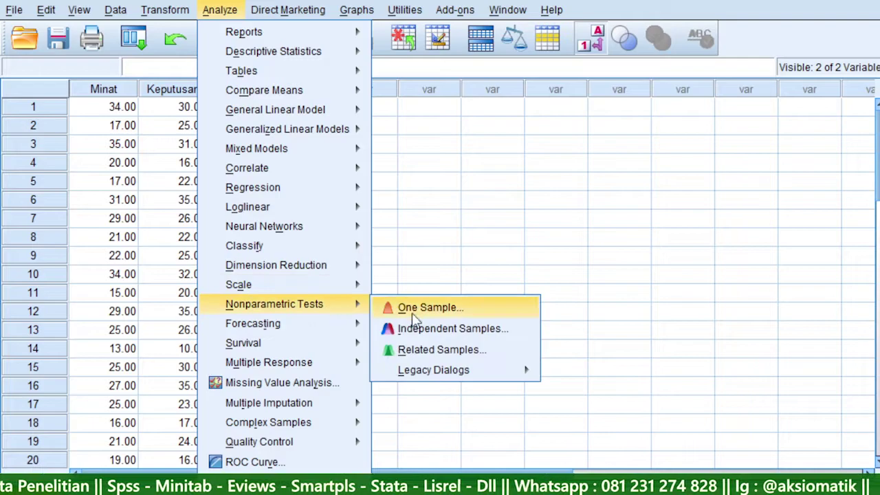
mouse_move(453, 375)
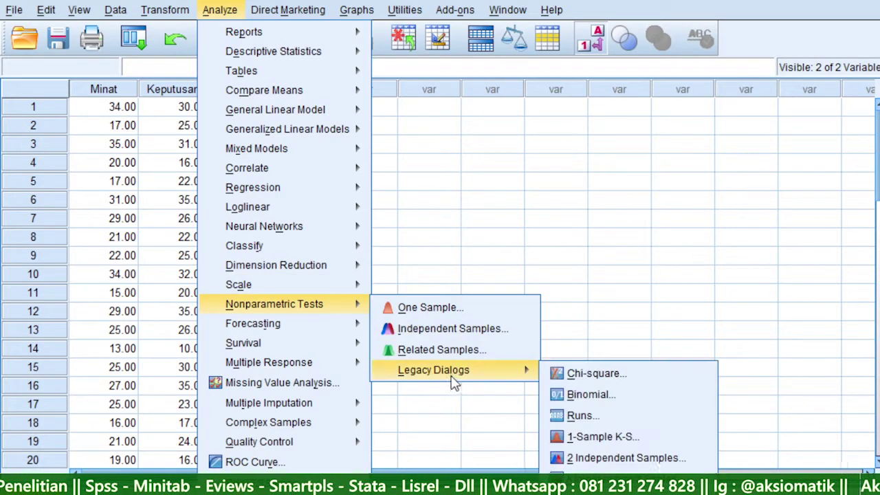
click(610, 437)
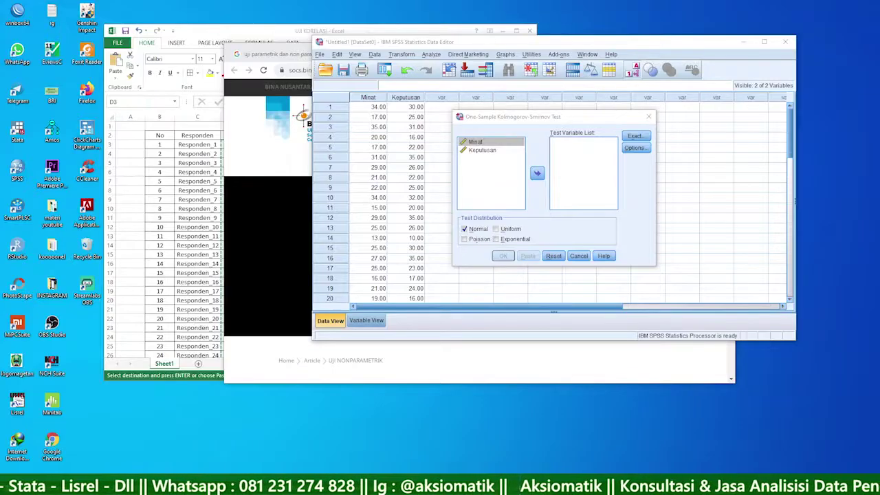
shift+click(487, 150)
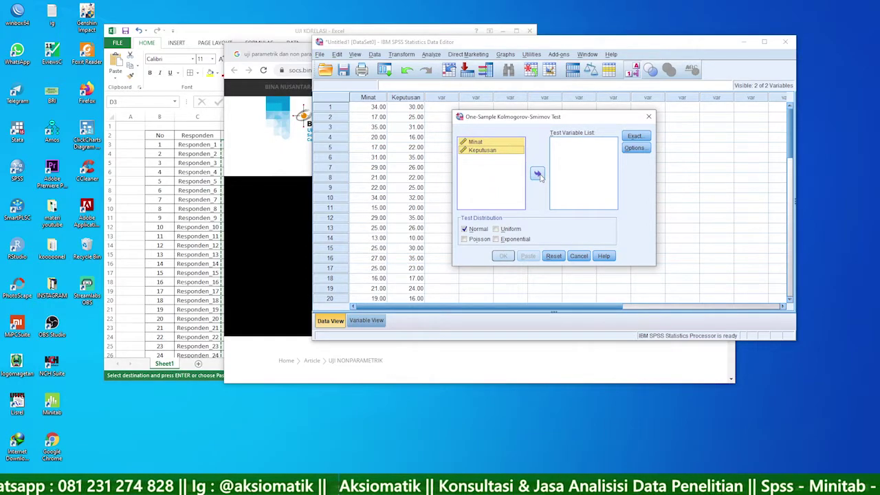
click(537, 174)
click(502, 258)
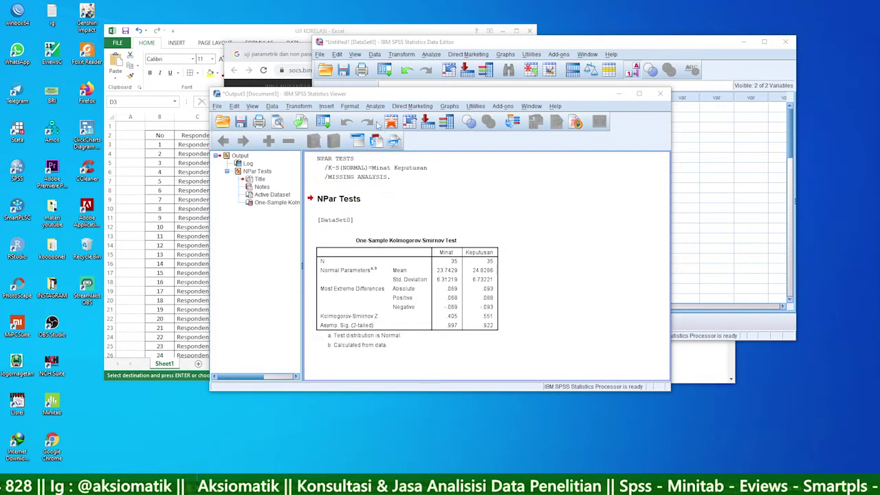
Run a two-tailed bivariate Pearson correlation between Minat and Keputusan with significant correlations flagged.
click(481, 47)
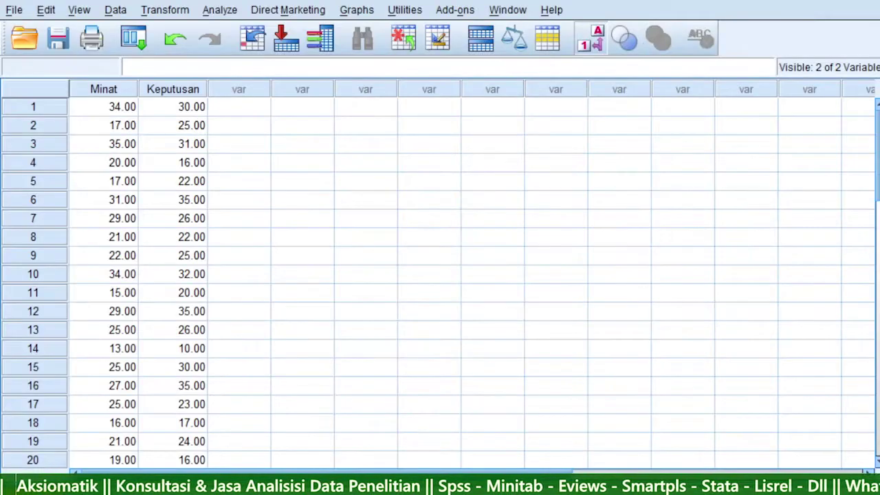
click(220, 9)
mouse_move(275, 172)
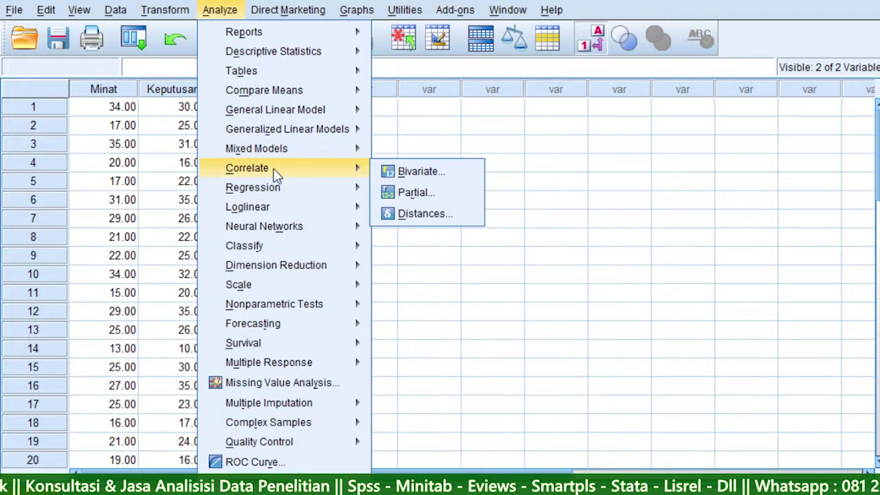
click(419, 172)
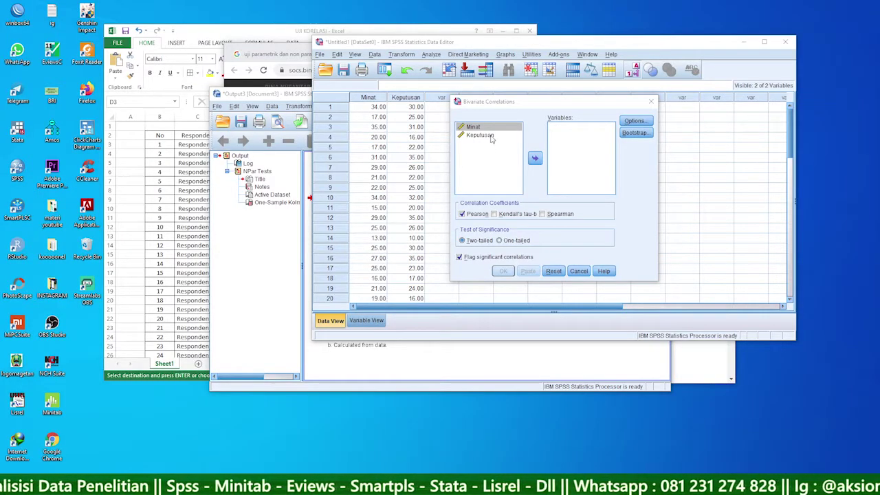
shift+click(491, 135)
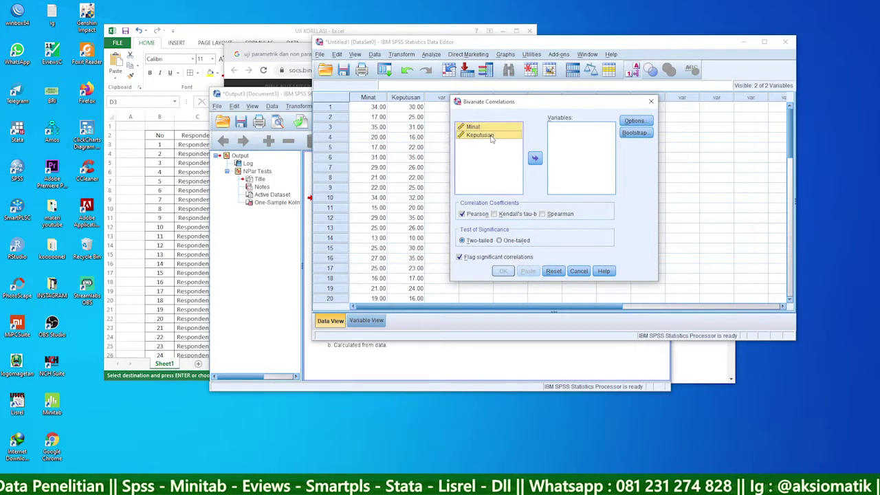
click(536, 159)
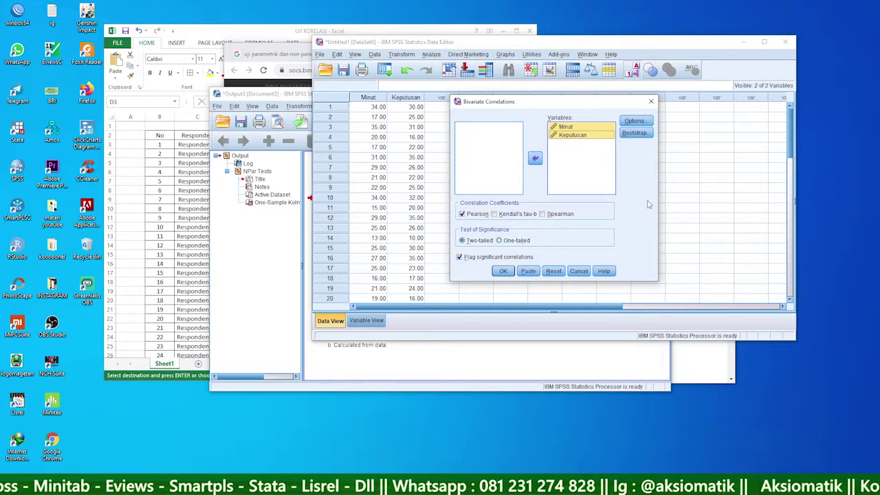
click(501, 271)
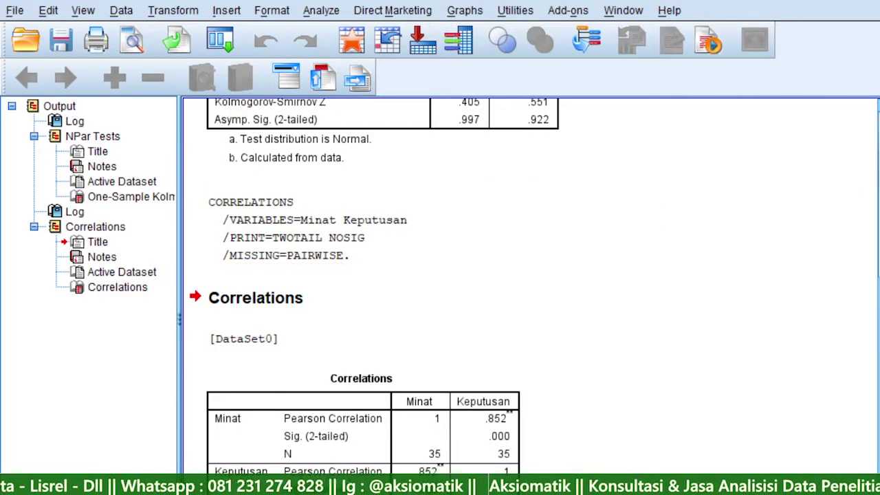
Examine the Pearson coefficient, two-tailed significance and sample size in the Correlations output table.
scroll(535, 268, down, 1)
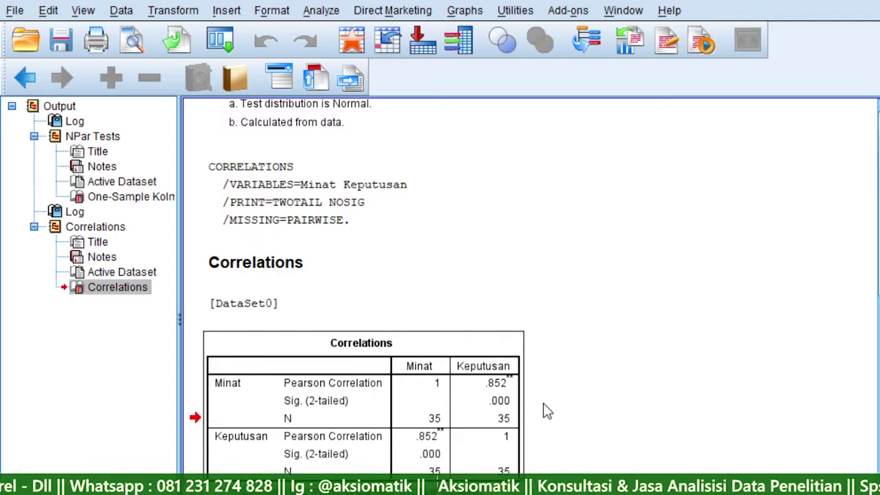
click(497, 407)
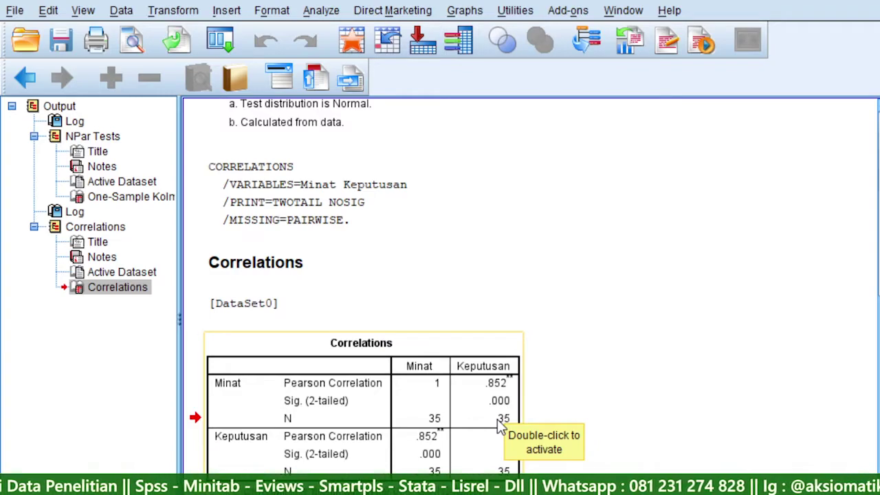
scroll(387, 392, up, 5)
scroll(427, 344, down, 5)
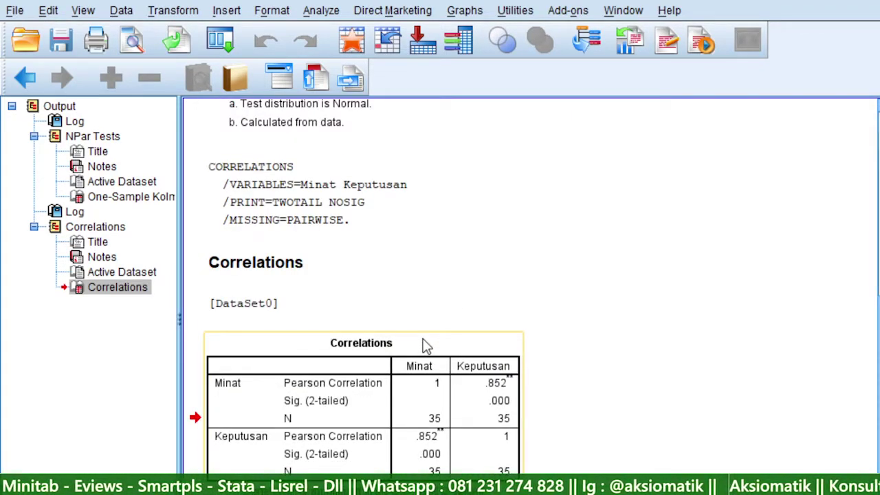